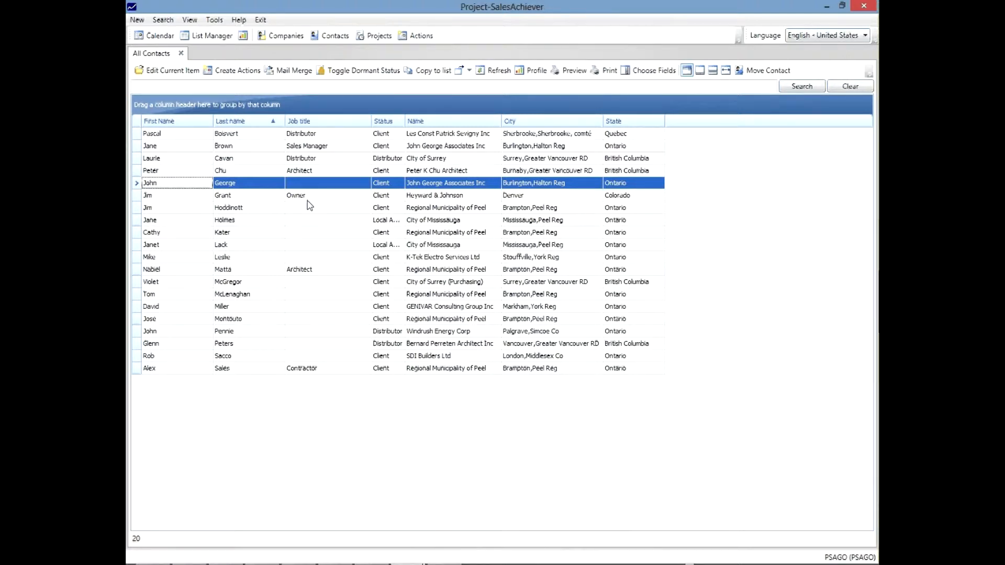
Open the record of the Sales Manager at John George Associates Inc and review the earliest jobs in the contact history.
{"action": "left_click", "coordinate": [249, 150]}
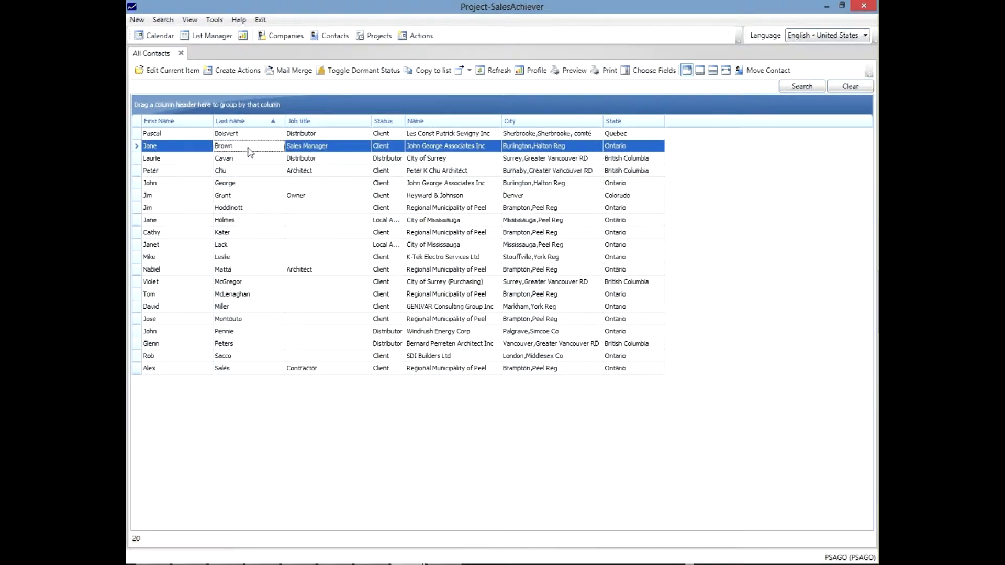
{"action": "double_click", "coordinate": [250, 152]}
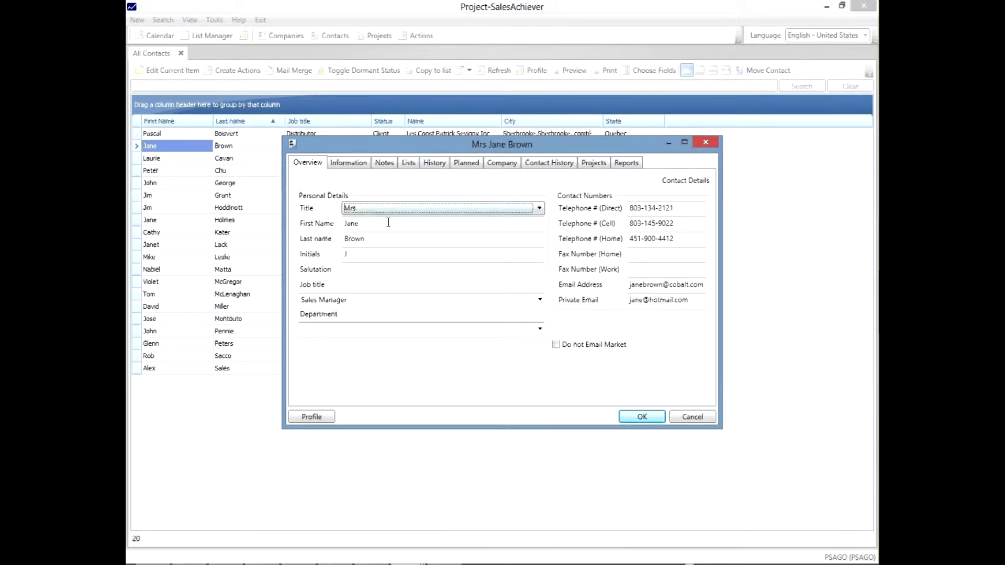
{"action": "left_click", "coordinate": [565, 167]}
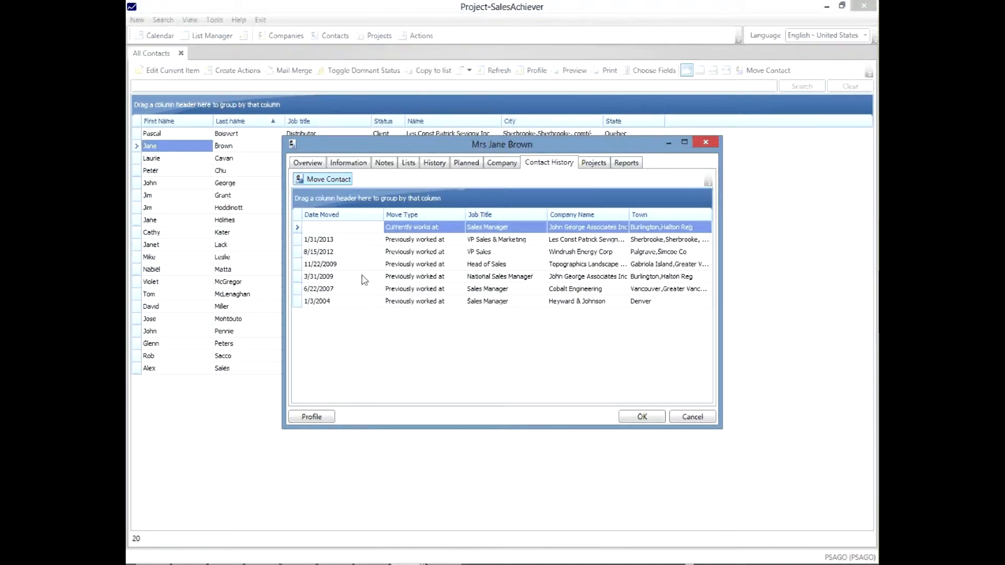
{"action": "left_click", "coordinate": [593, 303]}
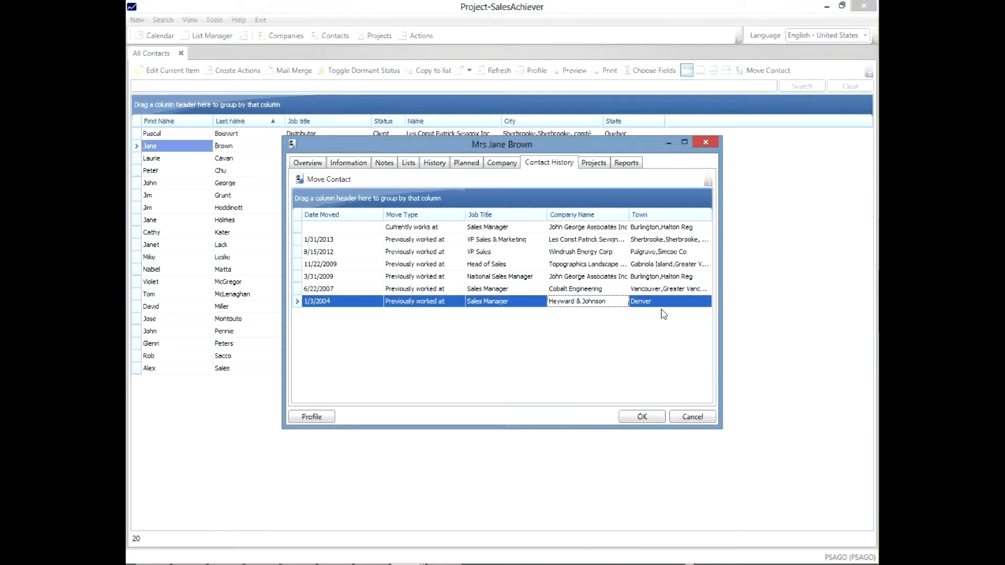
{"action": "left_click", "coordinate": [508, 291]}
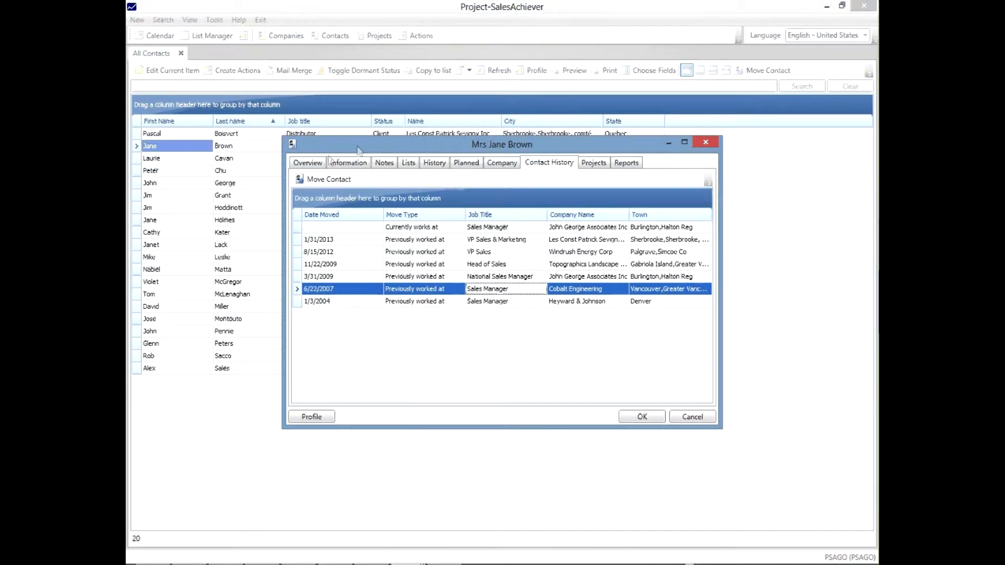
Check the direct telephone number in the contact's overview details.
{"action": "left_click", "coordinate": [322, 166]}
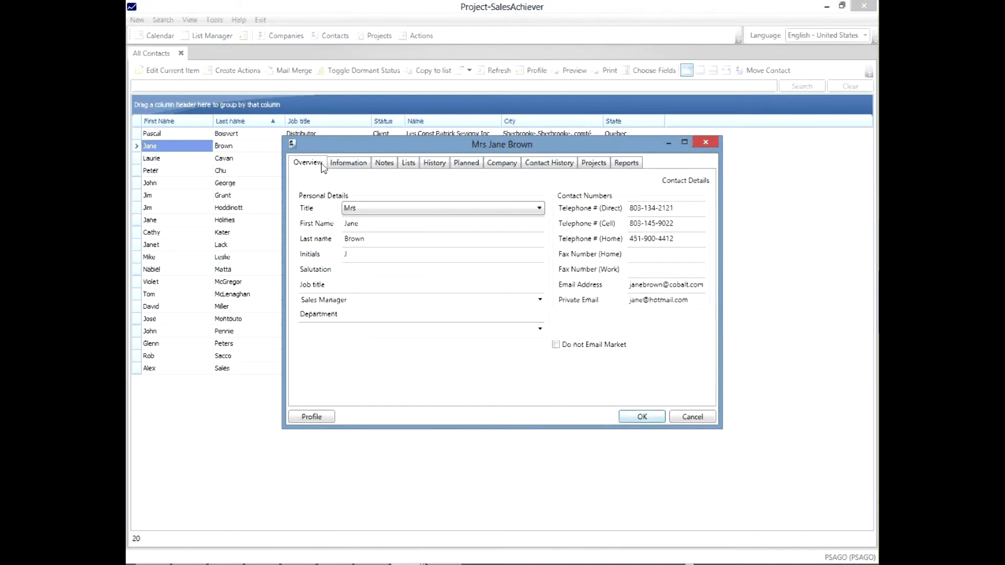
{"action": "left_click", "coordinate": [689, 207]}
{"action": "left_click_drag", "start_coordinate": [689, 207], "coordinate": [599, 210]}
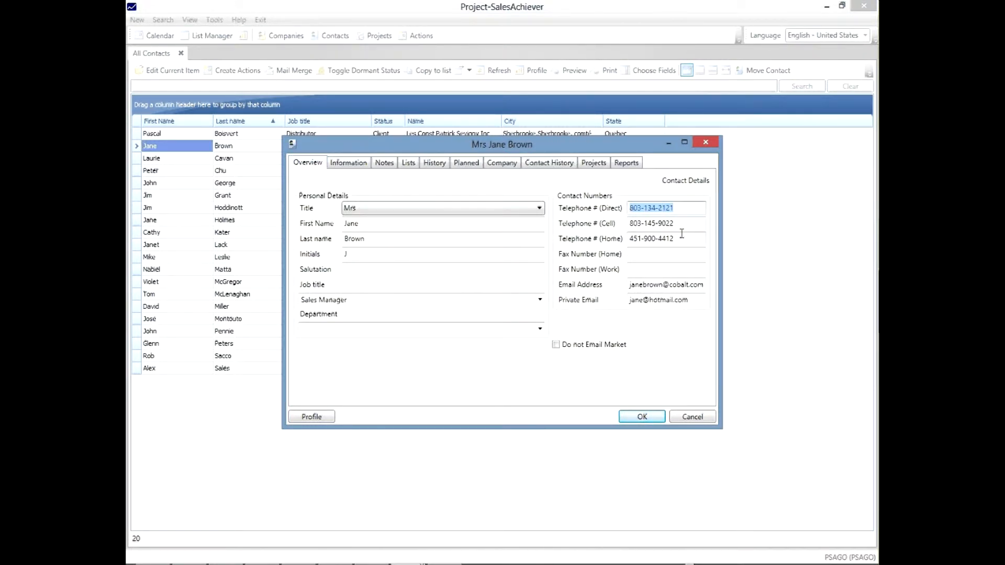
{"action": "left_click", "coordinate": [680, 208]}
Move the contact to Bernard Perreten Architect Inc, searching the companies for "p", and save the record.
{"action": "left_click", "coordinate": [560, 165]}
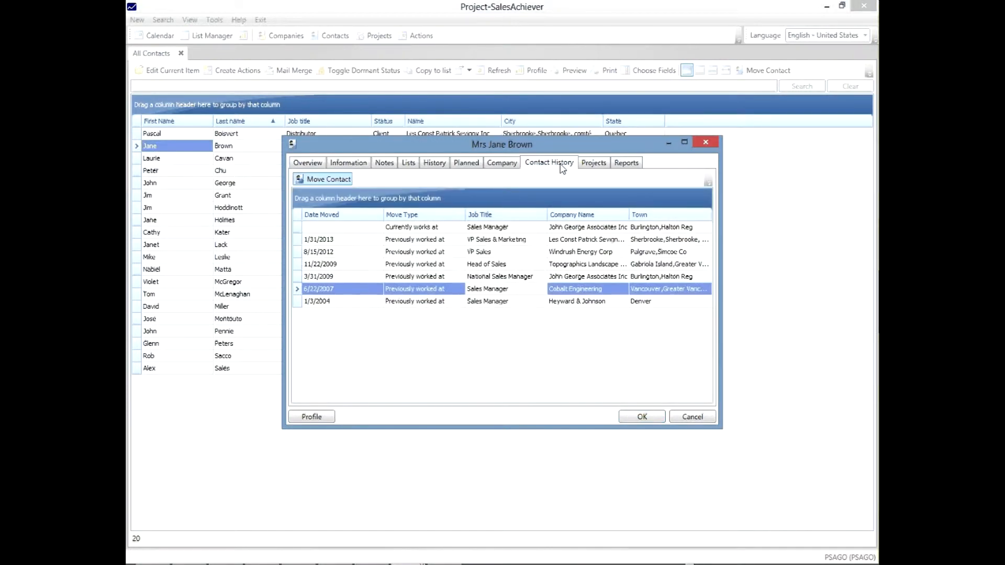
{"action": "left_click", "coordinate": [335, 181]}
{"action": "type", "text": "p"}
{"action": "key", "text": "Return"}
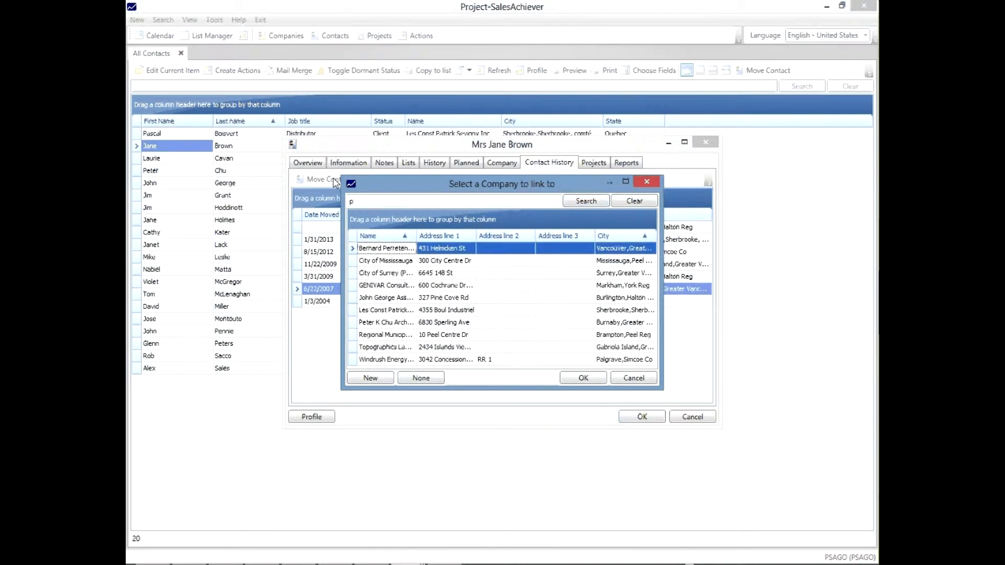
{"action": "double_click", "coordinate": [396, 250]}
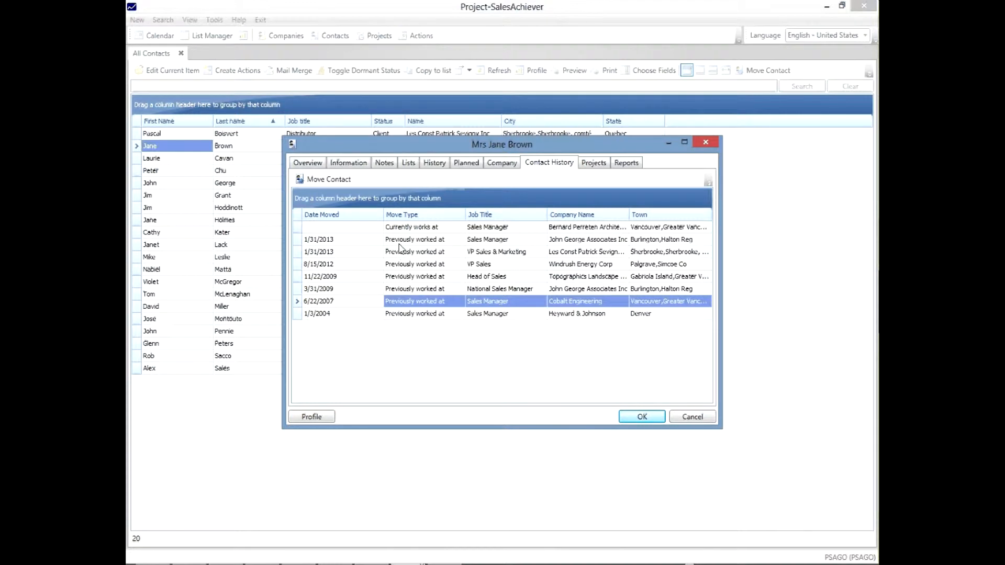
{"action": "left_click", "coordinate": [405, 230]}
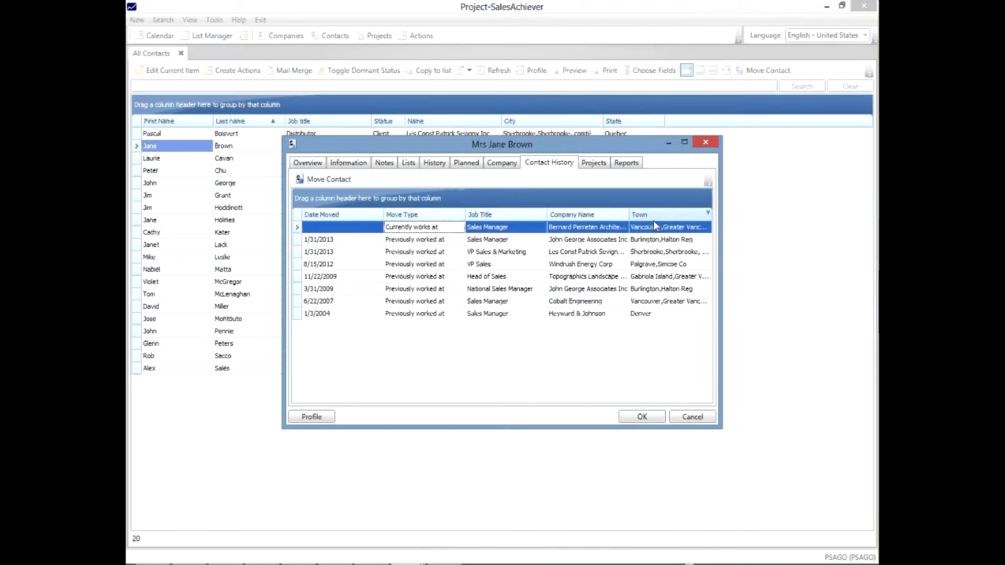
{"action": "left_click", "coordinate": [655, 415]}
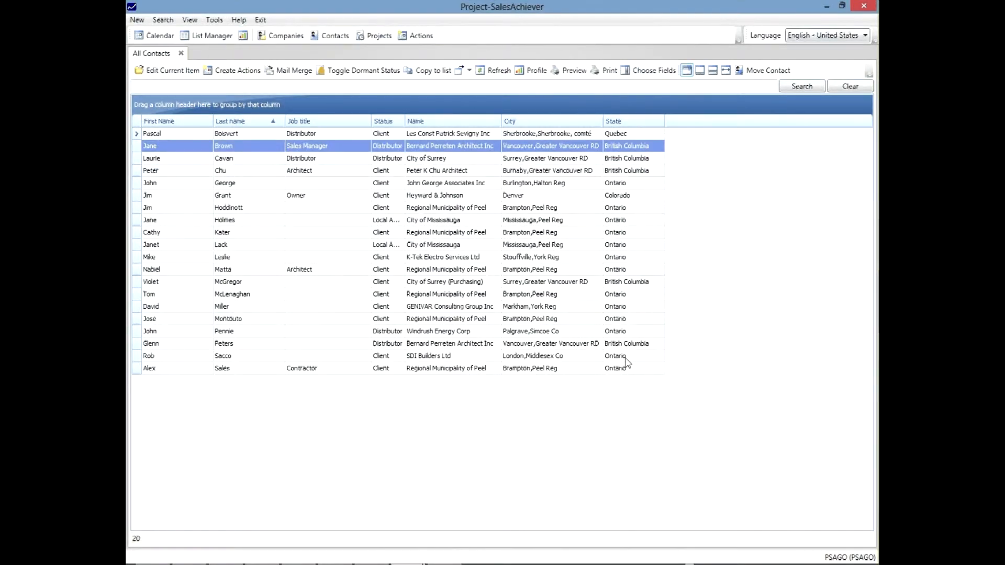
Reopen the moved contact's record, check the direct telephone field, and close it without changes.
{"action": "double_click", "coordinate": [246, 150]}
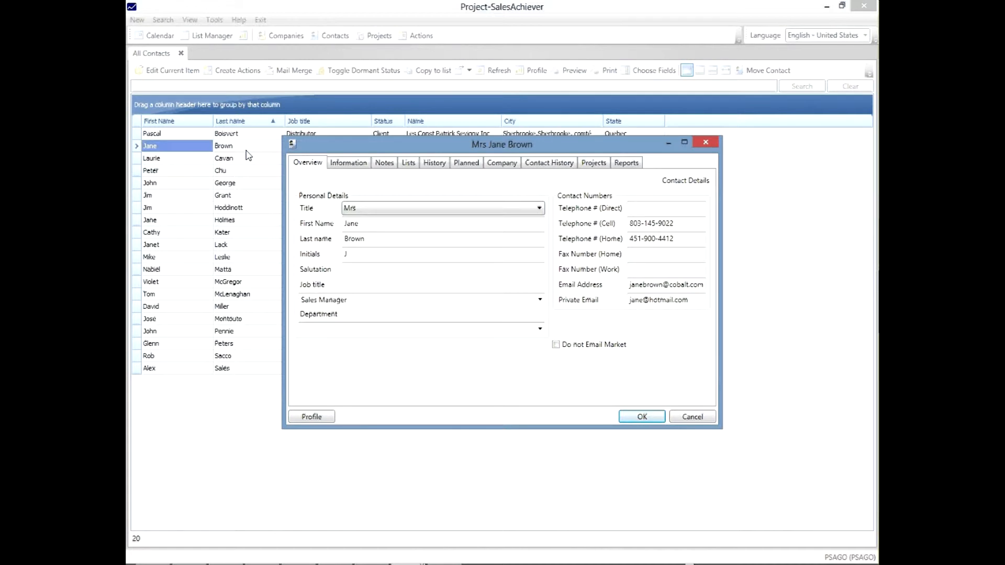
{"action": "left_click", "coordinate": [653, 204]}
{"action": "left_click", "coordinate": [653, 207]}
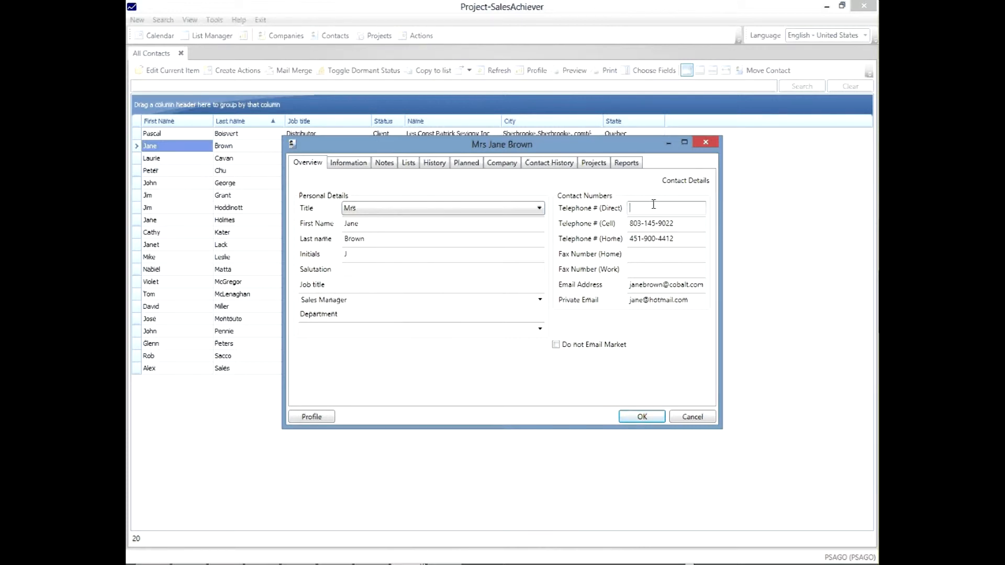
{"action": "left_click", "coordinate": [693, 416]}
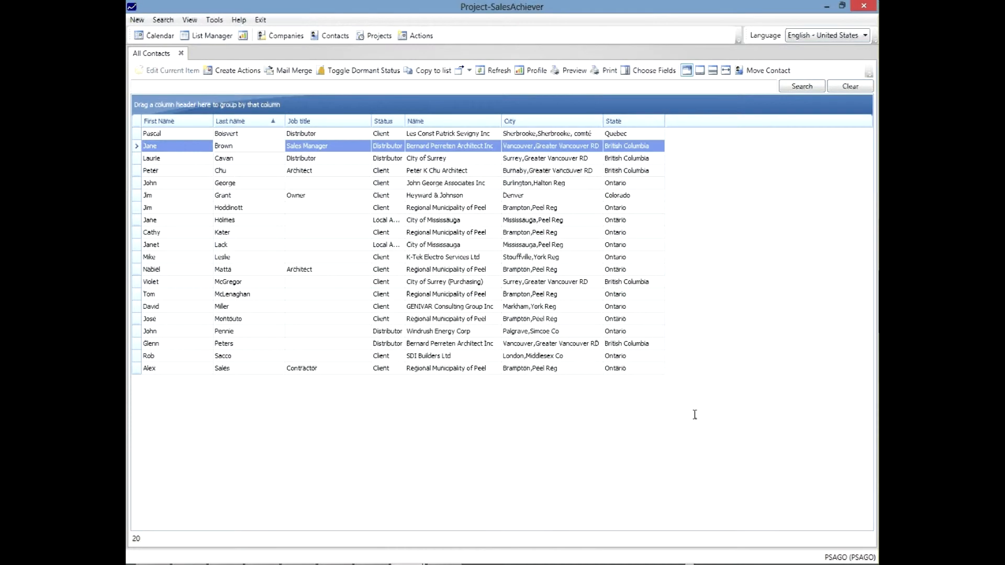
Show the full Contacts list, open the moved contact's old Cobalt Engineering record, and dismiss the current record shown over it.
{"action": "left_click", "coordinate": [335, 36]}
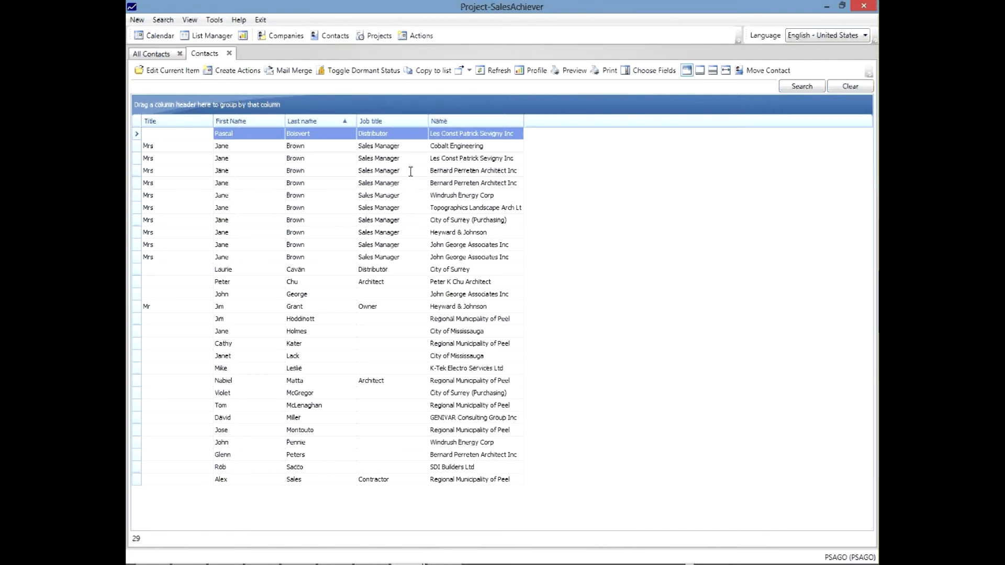
{"action": "left_click", "coordinate": [316, 146]}
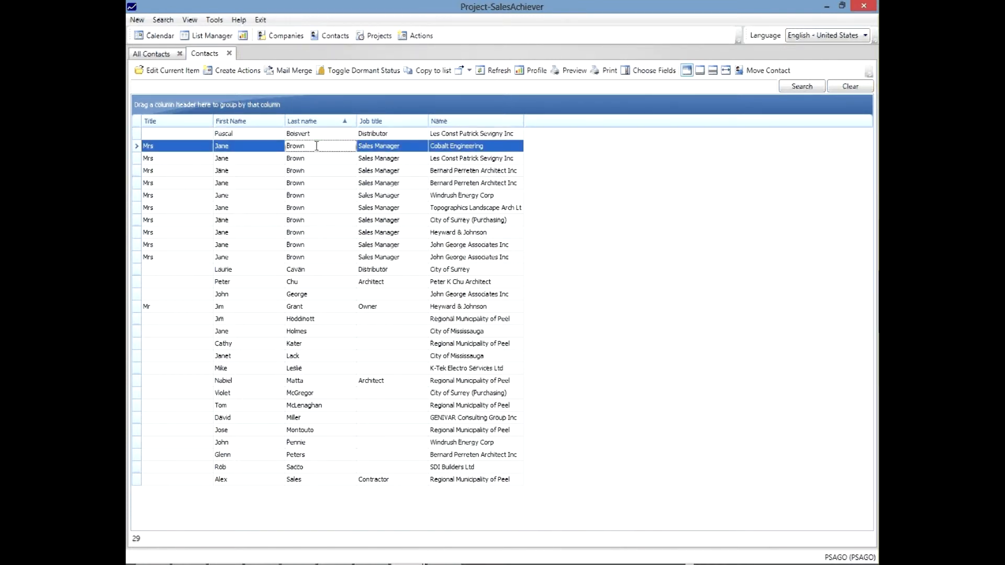
{"action": "double_click", "coordinate": [317, 146]}
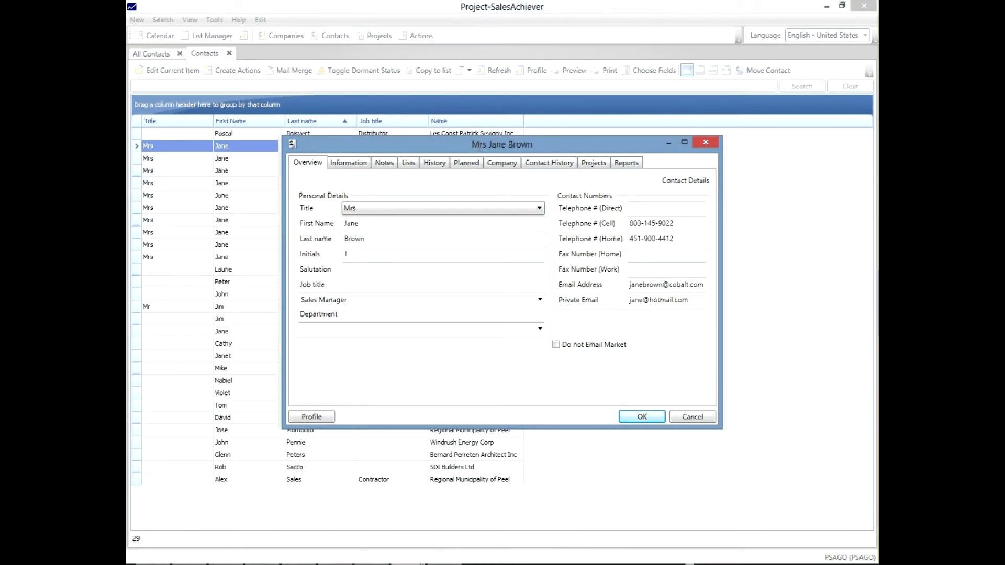
{"action": "left_click_drag", "start_coordinate": [478, 146], "coordinate": [518, 196]}
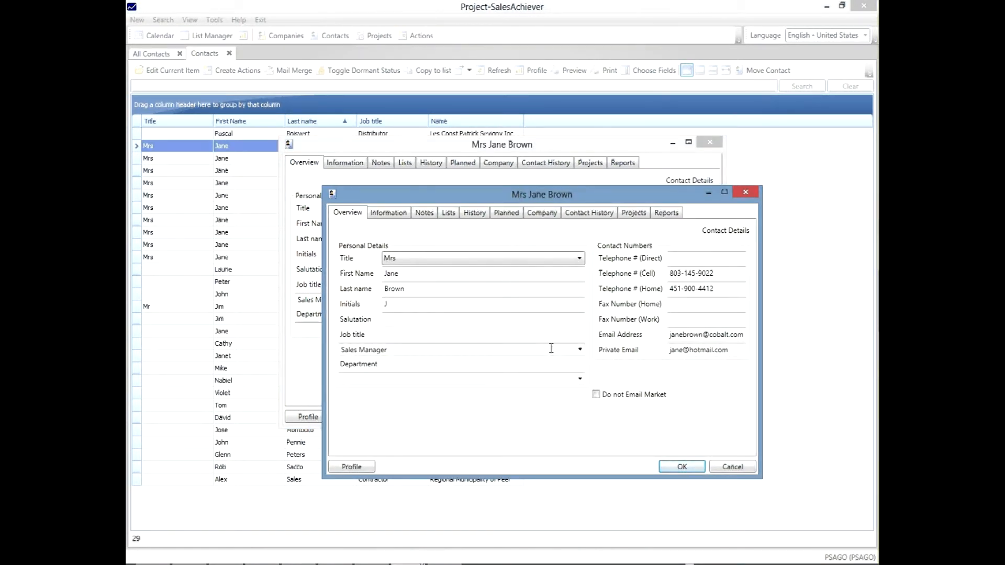
{"action": "left_click", "coordinate": [732, 467]}
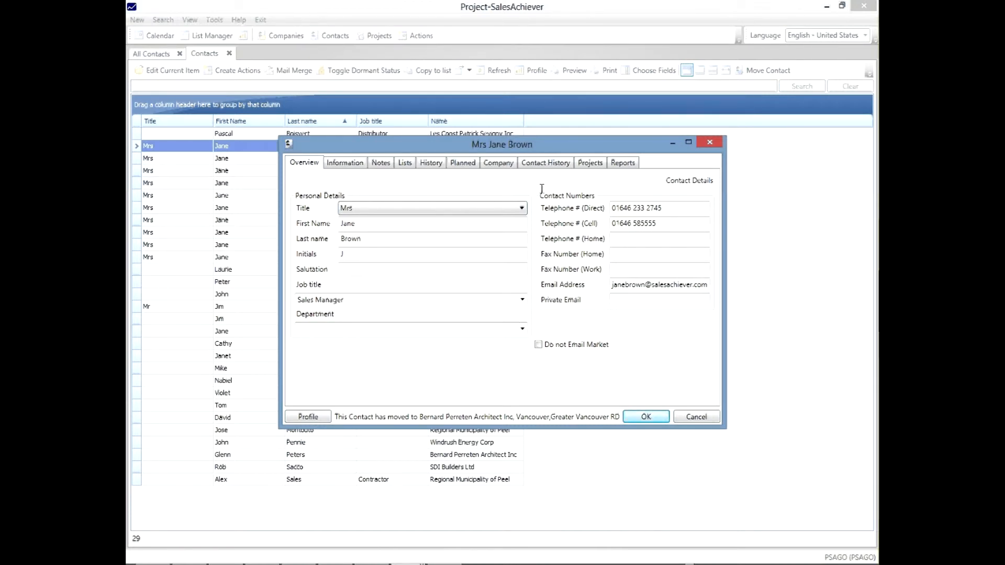
Review each job entry in the old Cobalt Engineering record's contact history, from the earliest to the current employer, and cancel the record.
{"action": "left_click", "coordinate": [556, 166]}
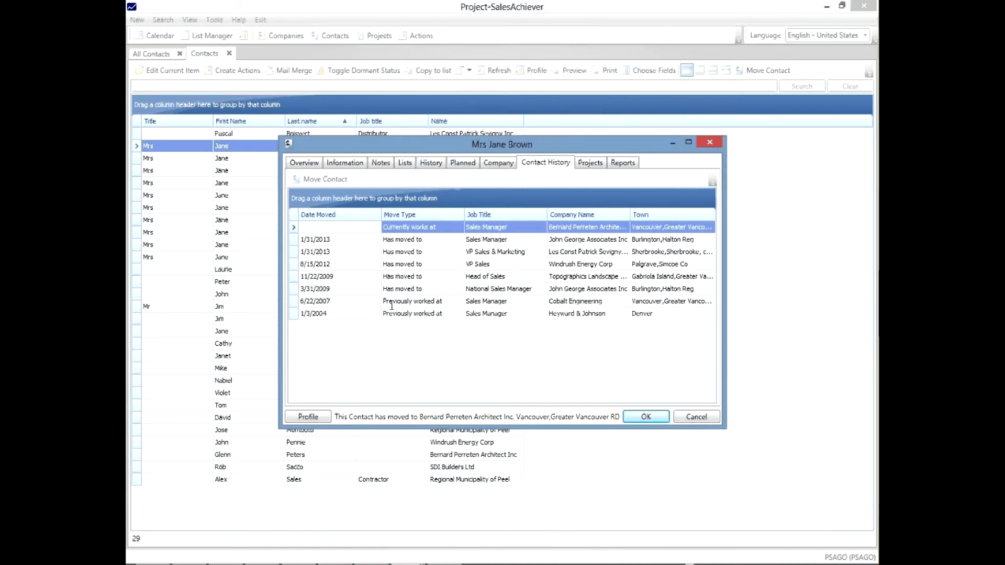
{"action": "left_click", "coordinate": [445, 301]}
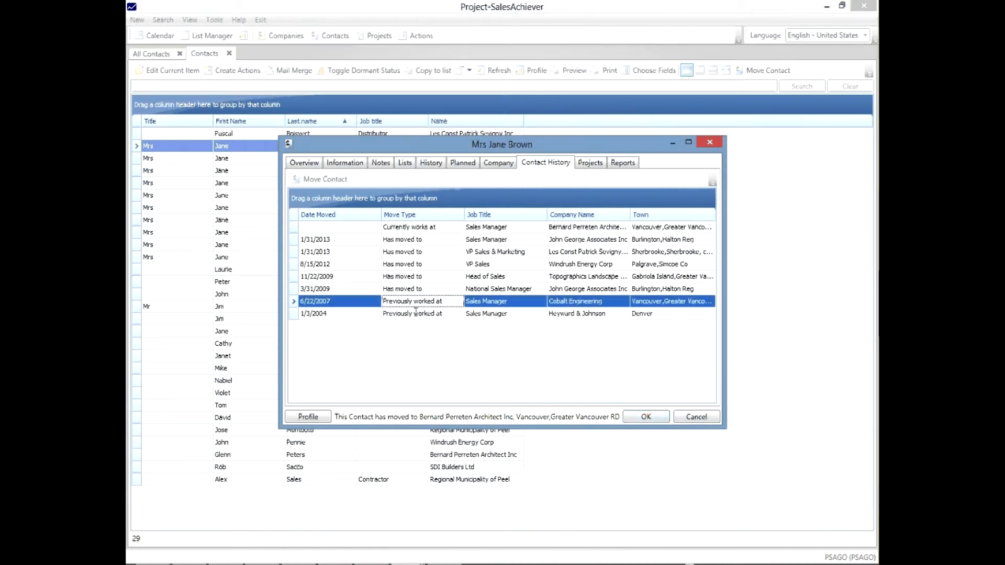
{"action": "left_click", "coordinate": [502, 313]}
{"action": "left_click", "coordinate": [504, 302]}
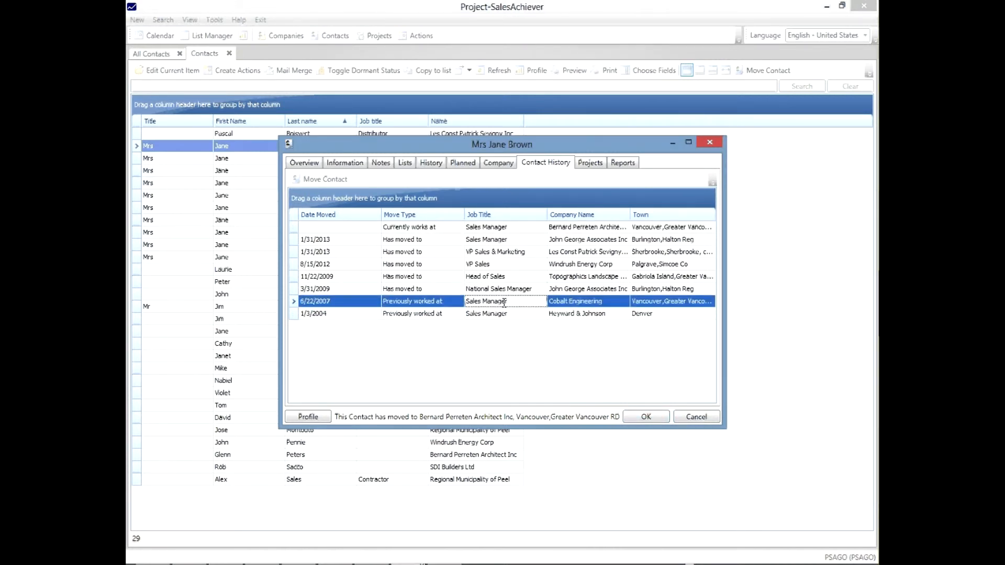
{"action": "left_click", "coordinate": [564, 287]}
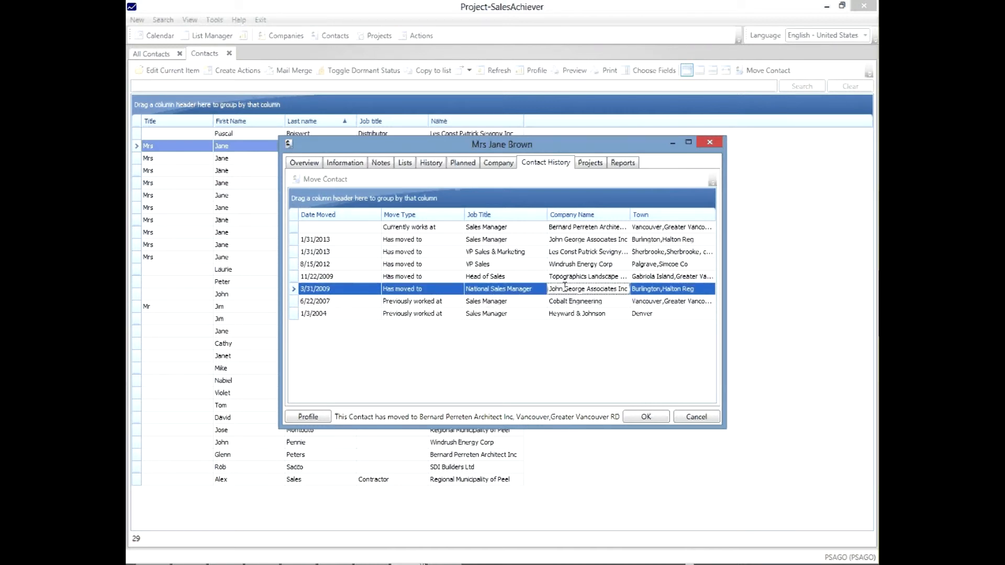
{"action": "left_click", "coordinate": [568, 276]}
{"action": "left_click", "coordinate": [571, 264]}
{"action": "left_click", "coordinate": [571, 252]}
{"action": "left_click", "coordinate": [571, 240]}
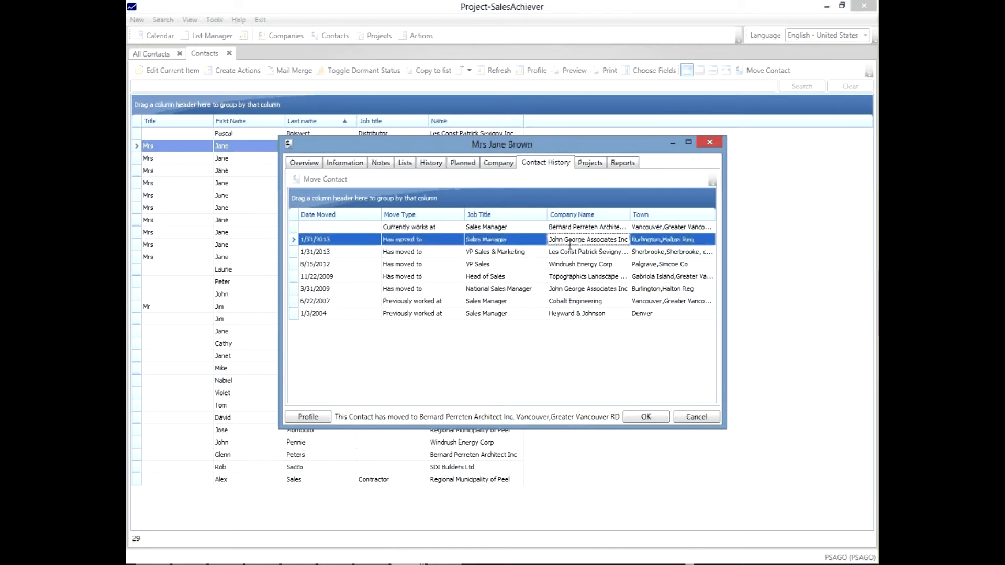
{"action": "left_click", "coordinate": [577, 227]}
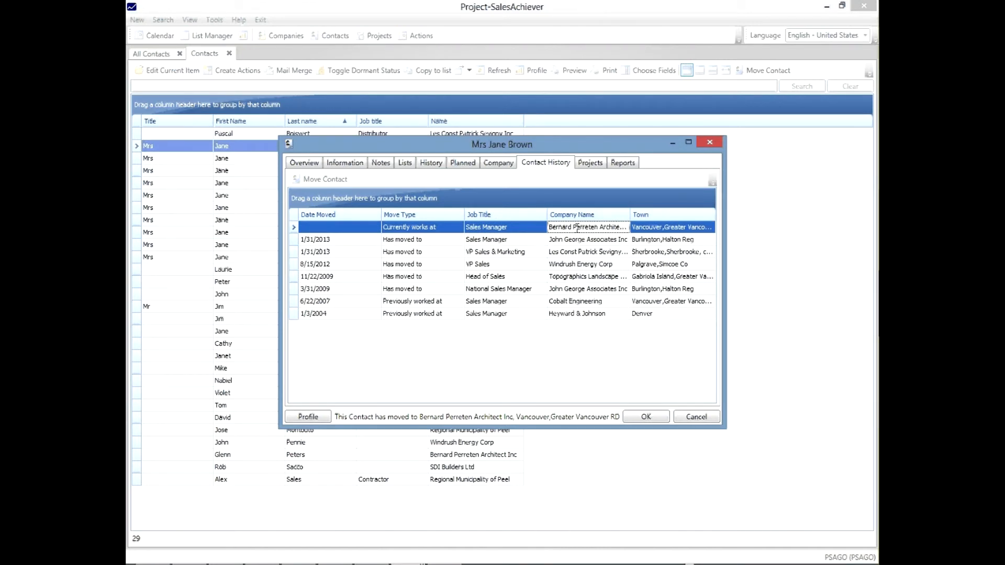
{"action": "left_click", "coordinate": [703, 416]}
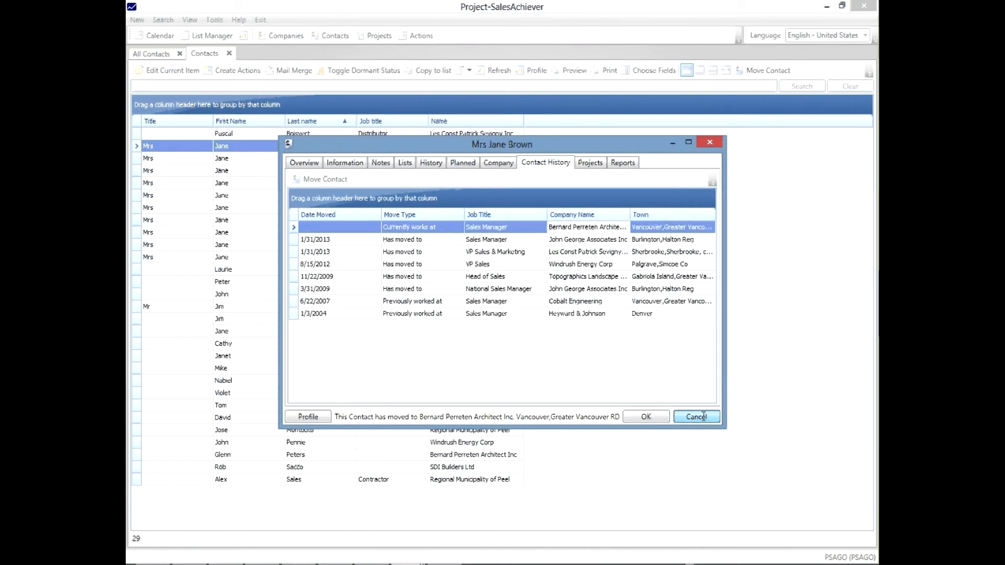